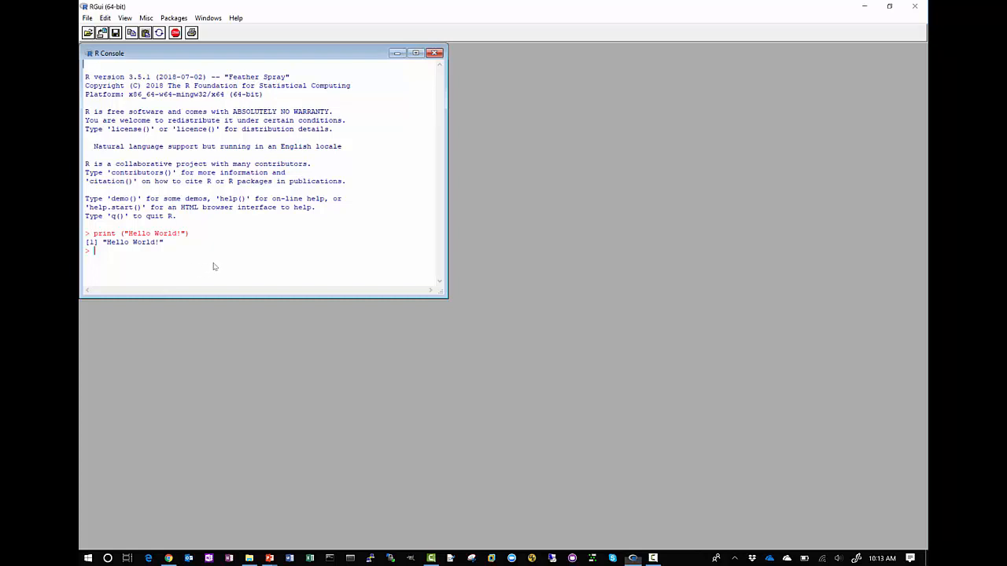
Step: Quit the R session with quit() and do not save the workspace image
type("quit()")
key("Return")
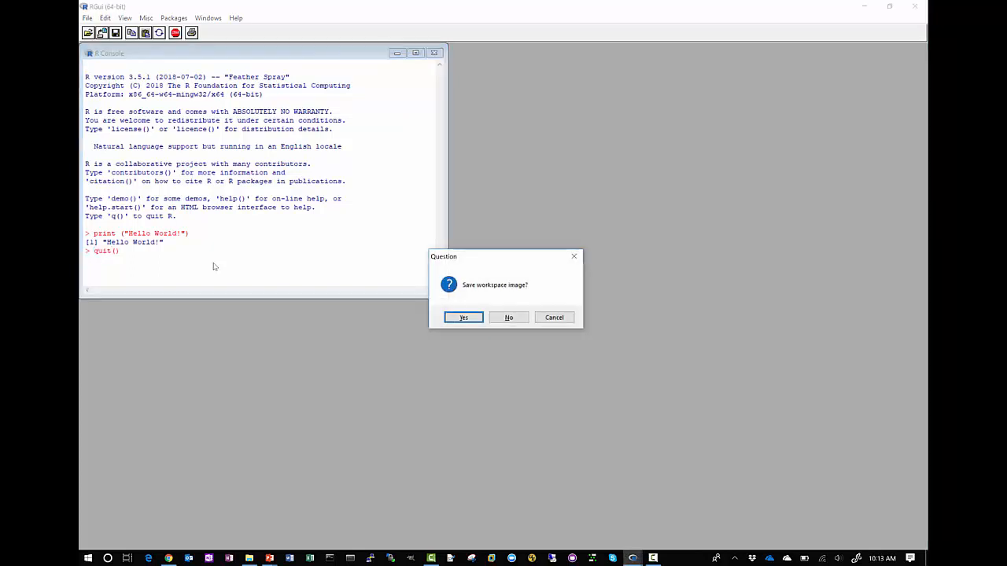
left_click(510, 318)
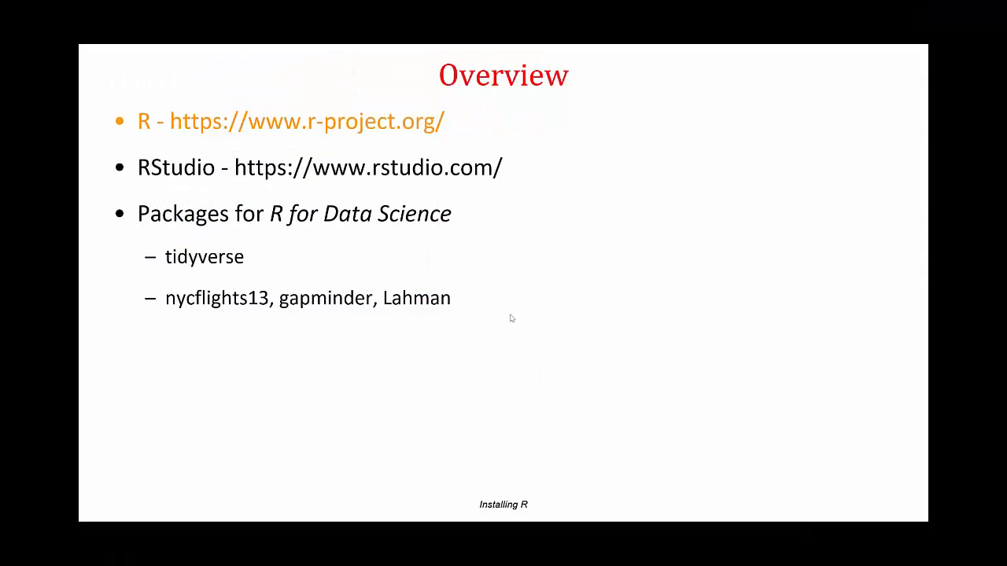
Step: Advance the Overview slide to the RStudio bullet and switch to the rstudio.com home page in Chrome
key("Right")
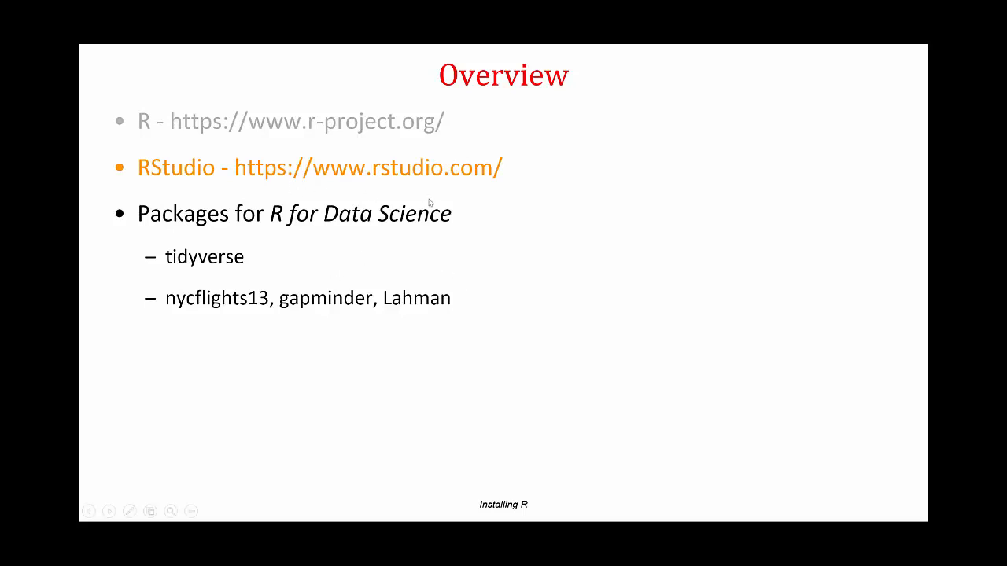
key("alt+Tab")
key("alt+Tab")
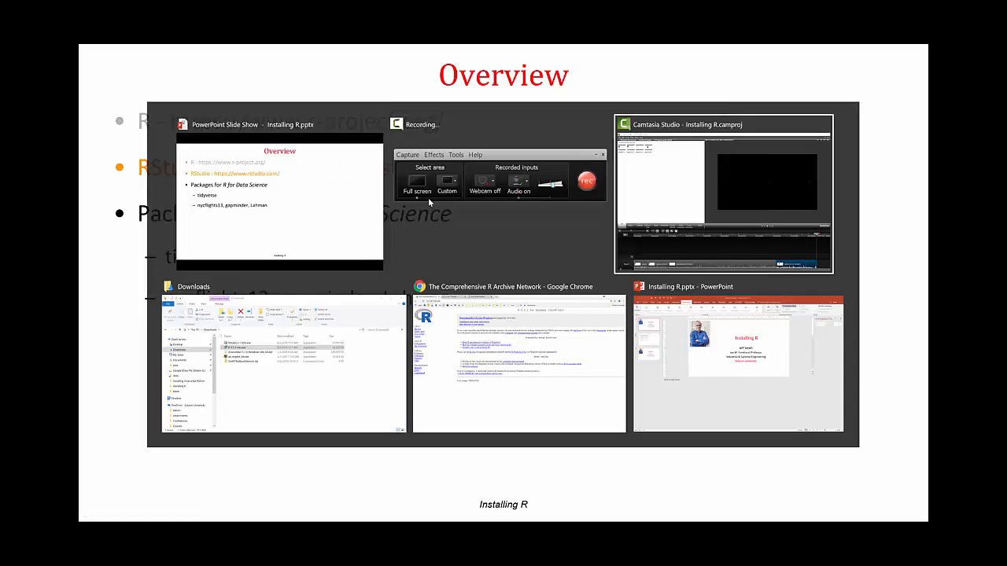
key("alt+Tab")
key("alt+Tab")
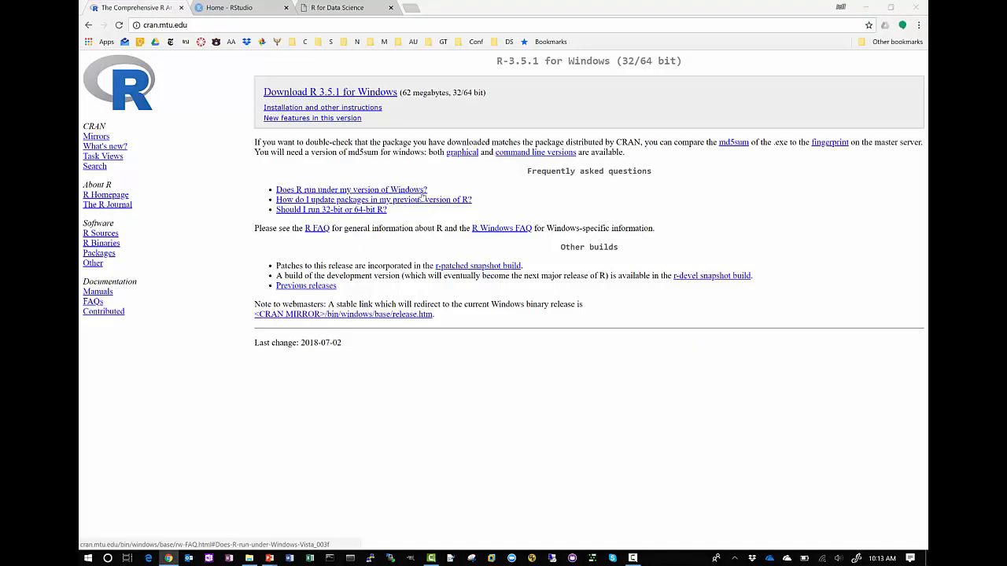
left_click(249, 10)
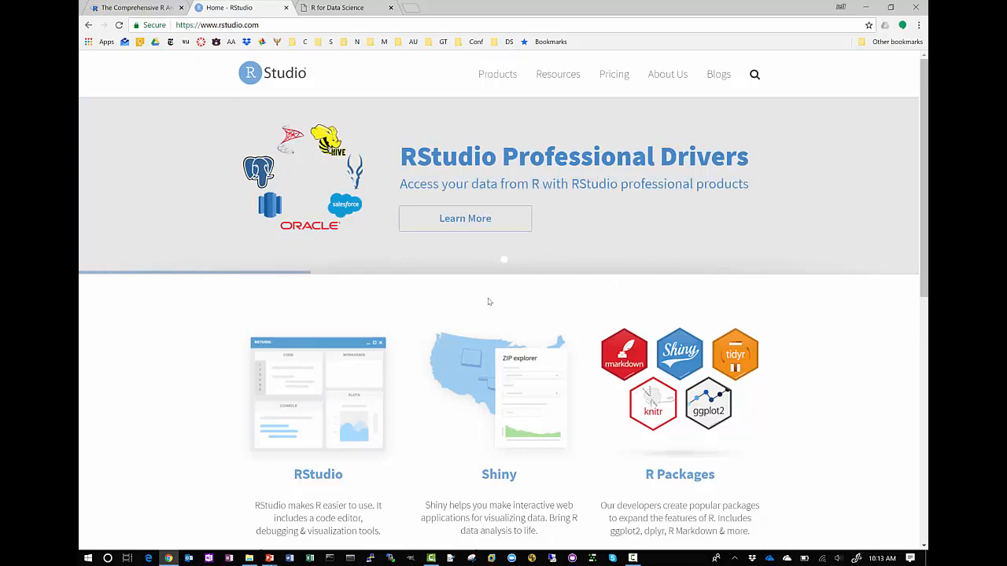
Step: Go from the RStudio home page through the Desktop product information to the installer list for the free, open source RStudio Desktop
scroll(487, 302, "down", 3)
scroll(493, 326, "up", 3)
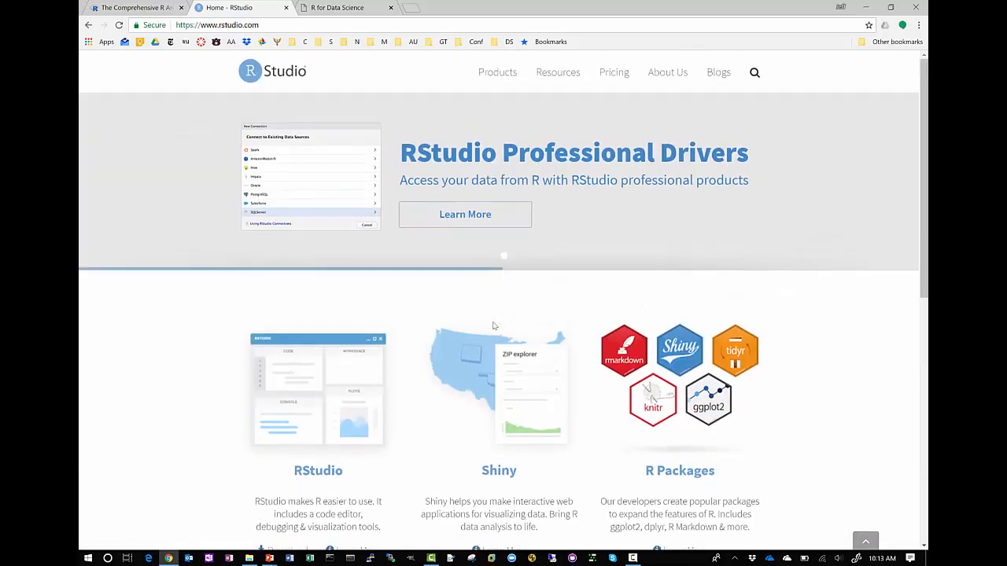
left_click(324, 482)
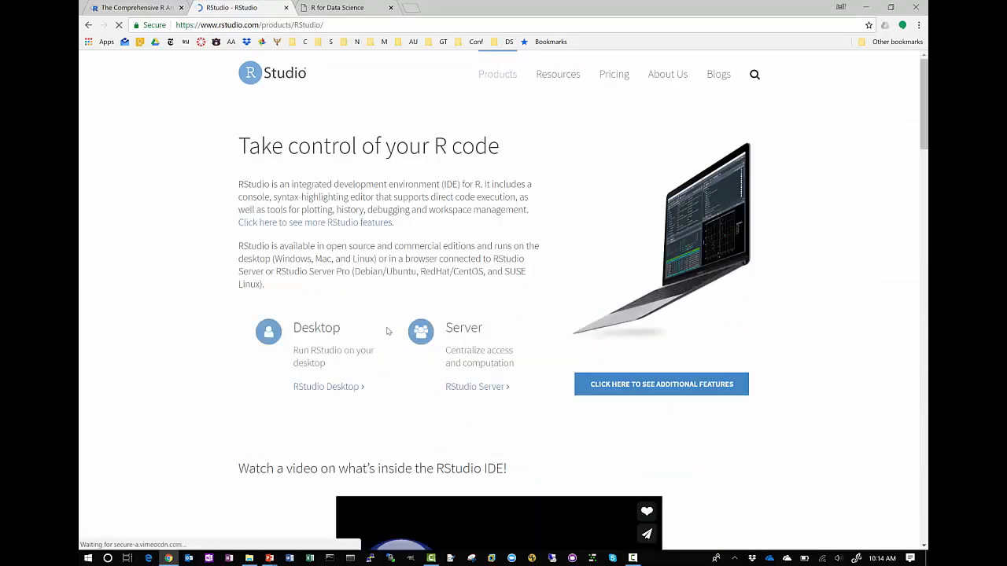
left_click(330, 331)
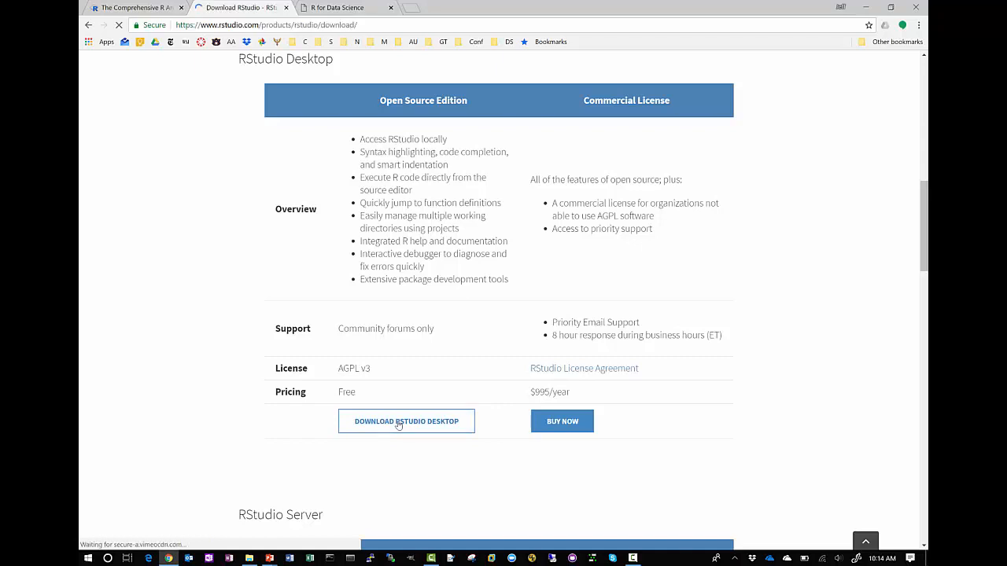
scroll(398, 425, "down", 2)
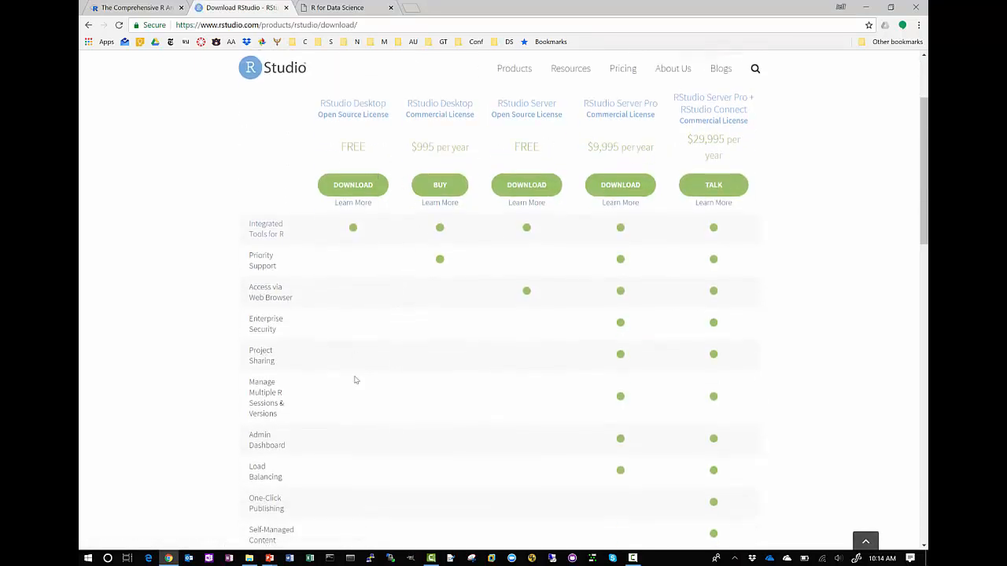
scroll(355, 380, "down", 2)
scroll(355, 380, "down", 3)
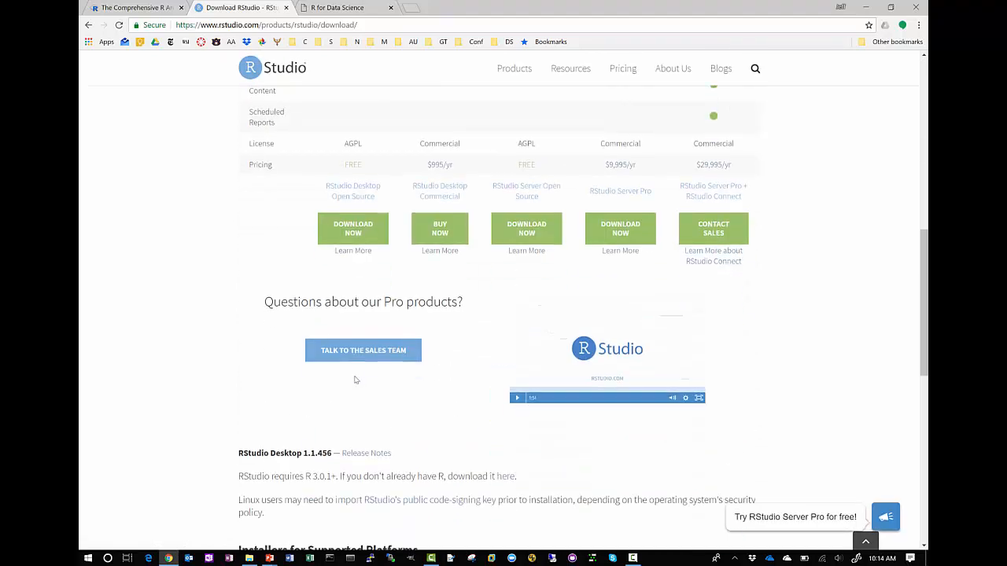
left_click(356, 229)
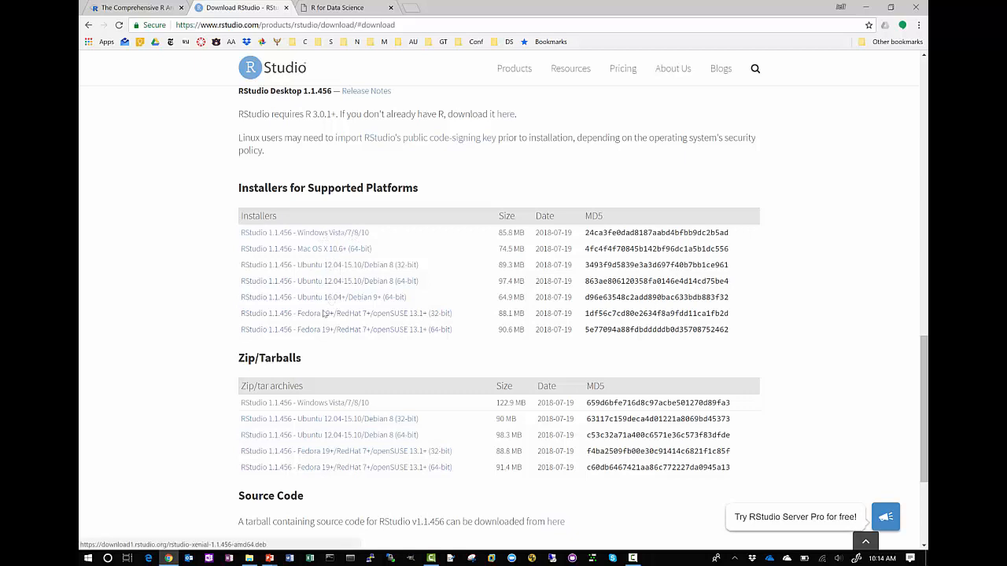
Step: Request the RStudio 1.1.456 installer for Windows Vista/7/8/10 and cancel saving the file
left_click(331, 235)
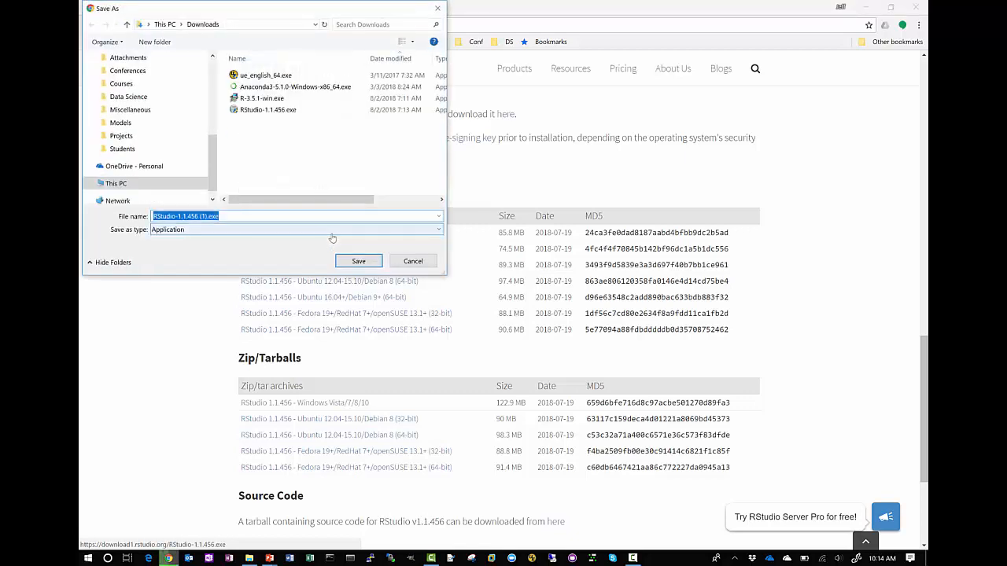
left_click(423, 265)
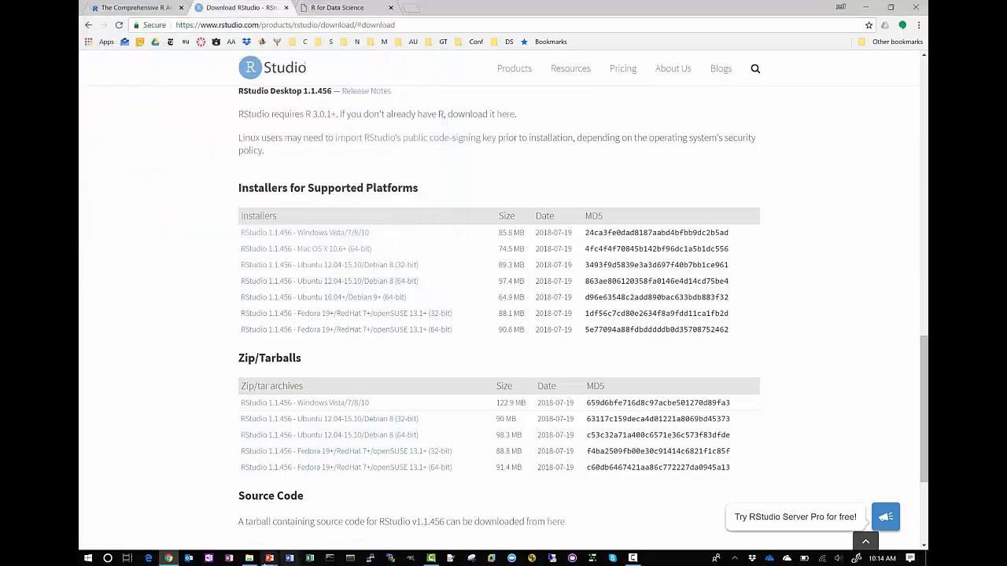
Step: Run RStudio-1.1.456.exe from the Downloads folder and install it with the default location C:\Program Files\RStudio and the default shortcut folder RStudio
left_click(248, 558)
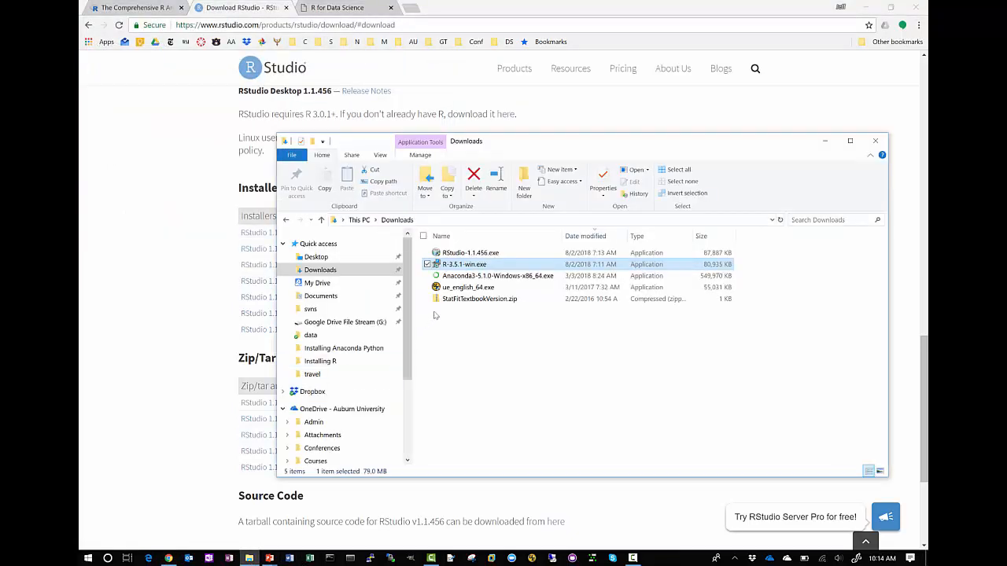
left_click(462, 257)
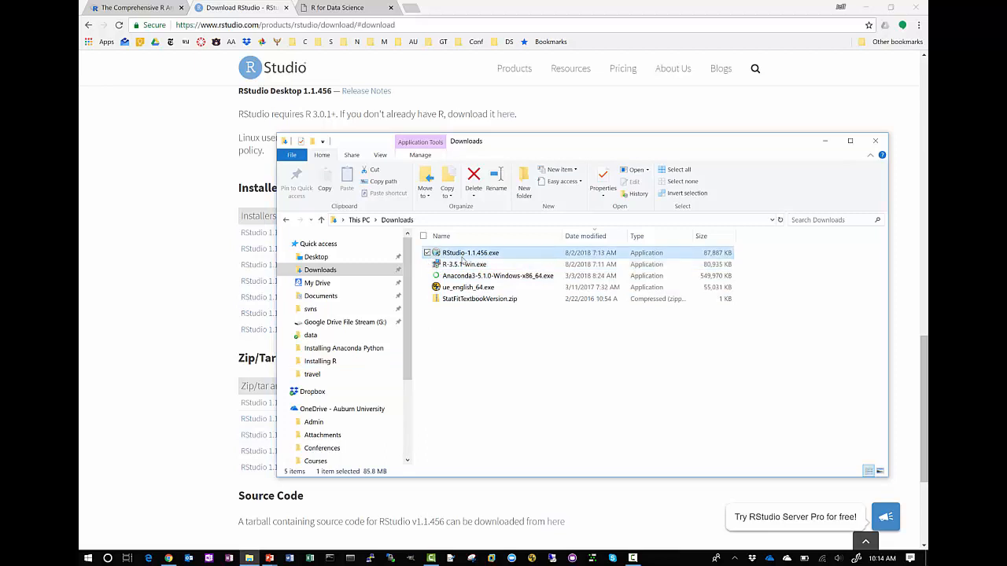
double_click(462, 258)
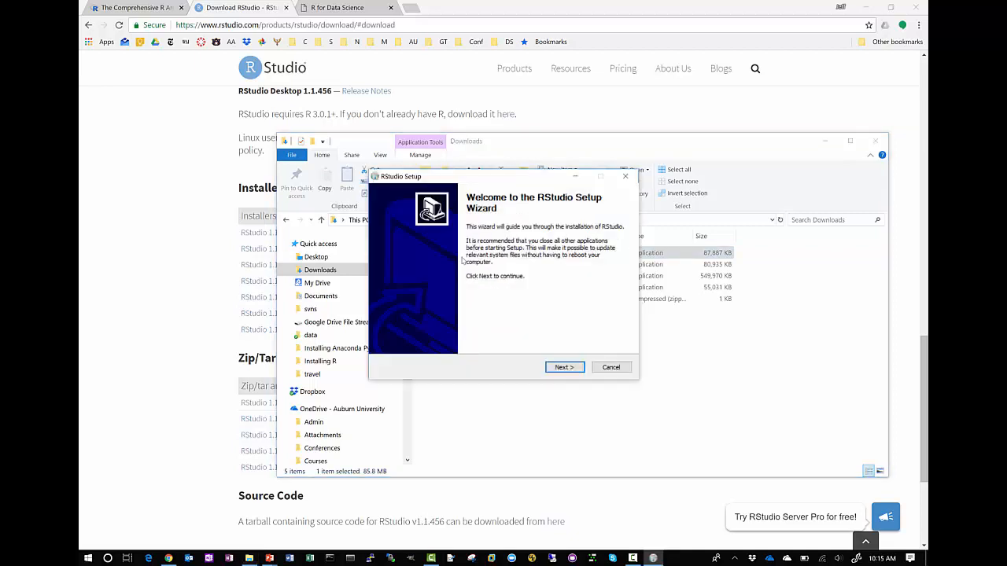
left_click(562, 367)
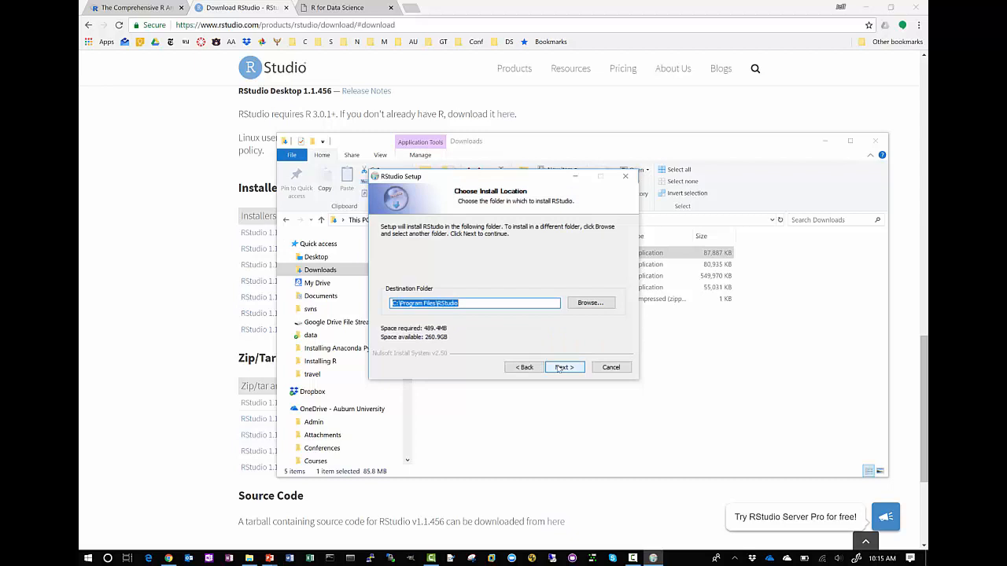
left_click(558, 367)
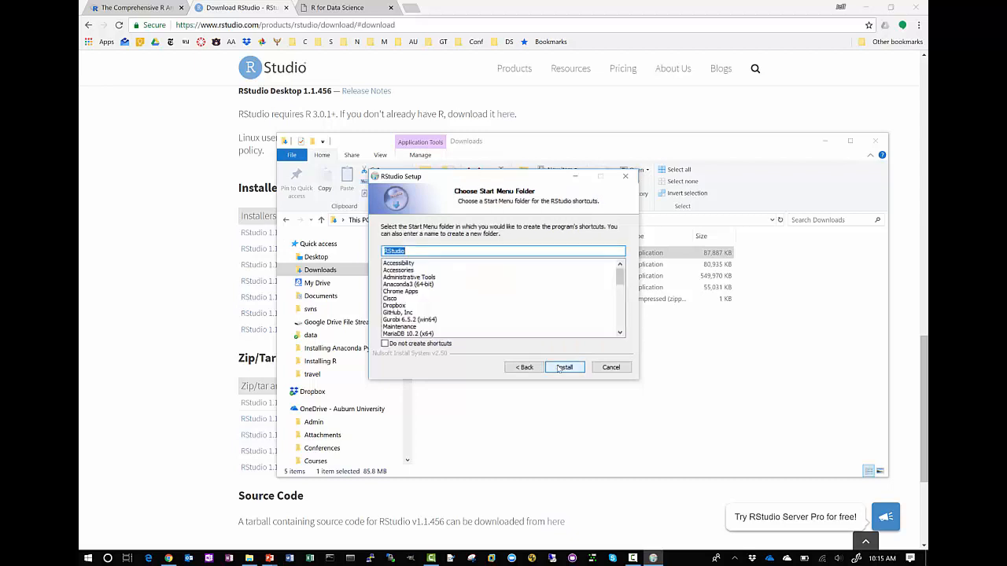
left_click(558, 367)
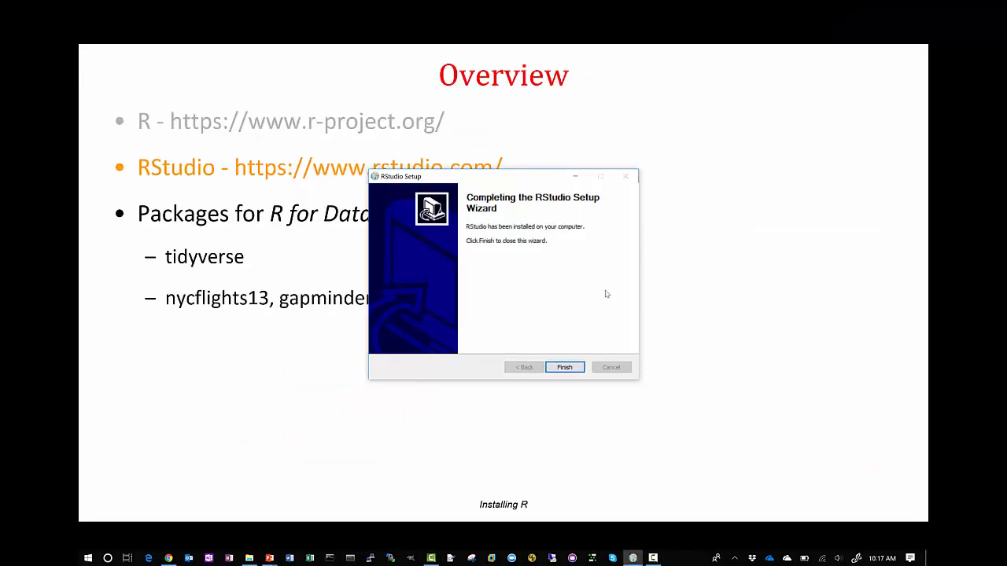
left_click(563, 367)
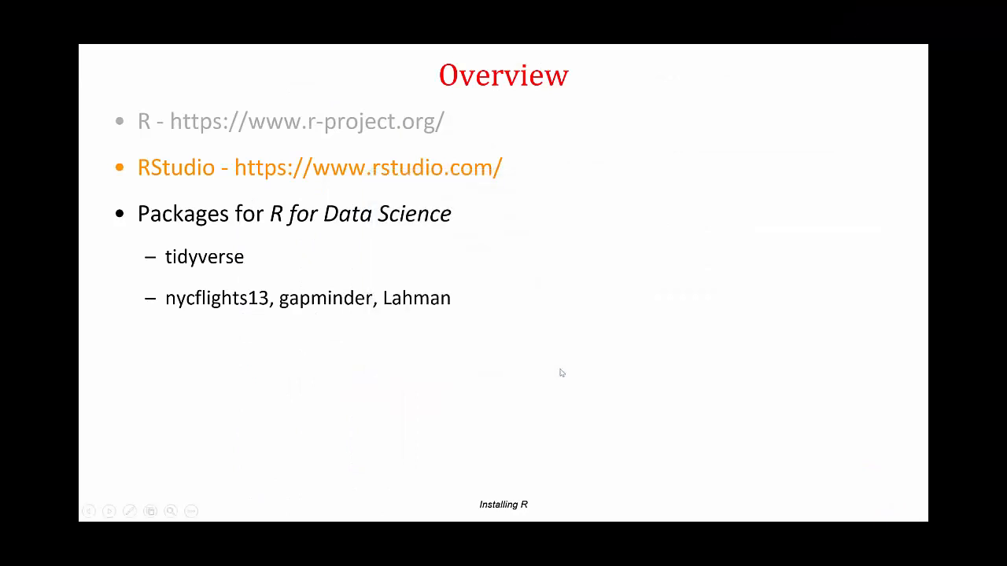
Step: Pin RStudio to Start, and pin the running program to the taskbar
key("super")
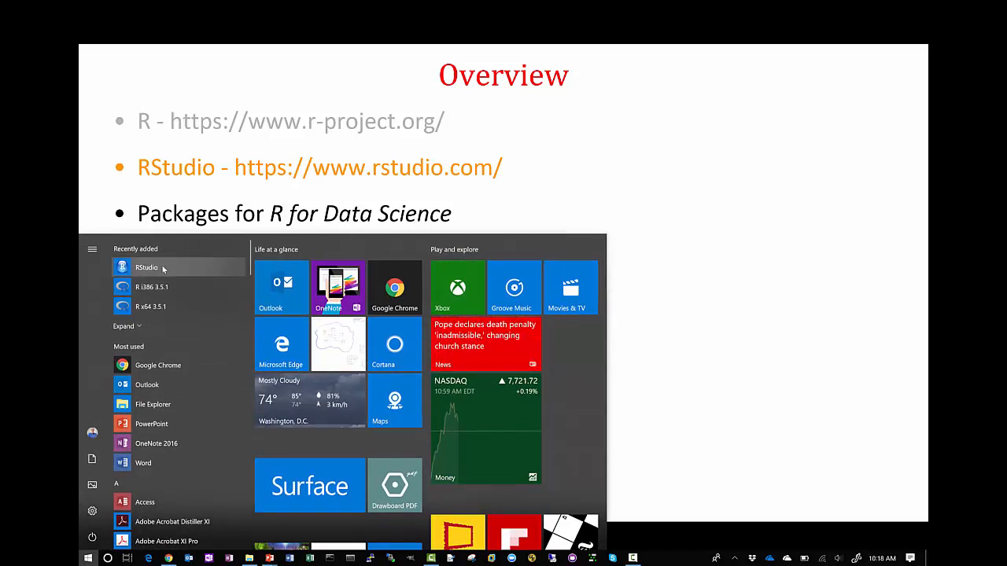
right_click(163, 268)
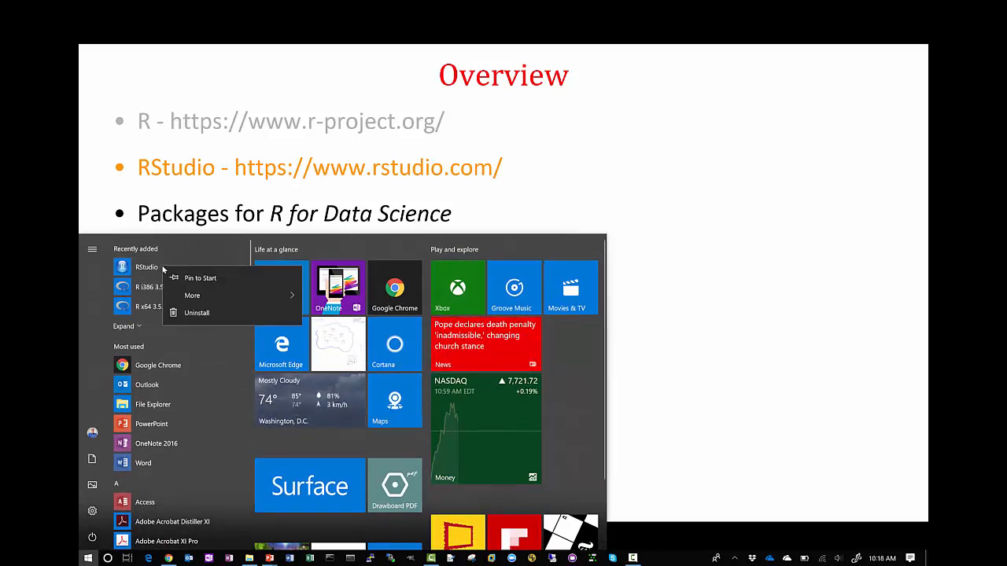
left_click(186, 279)
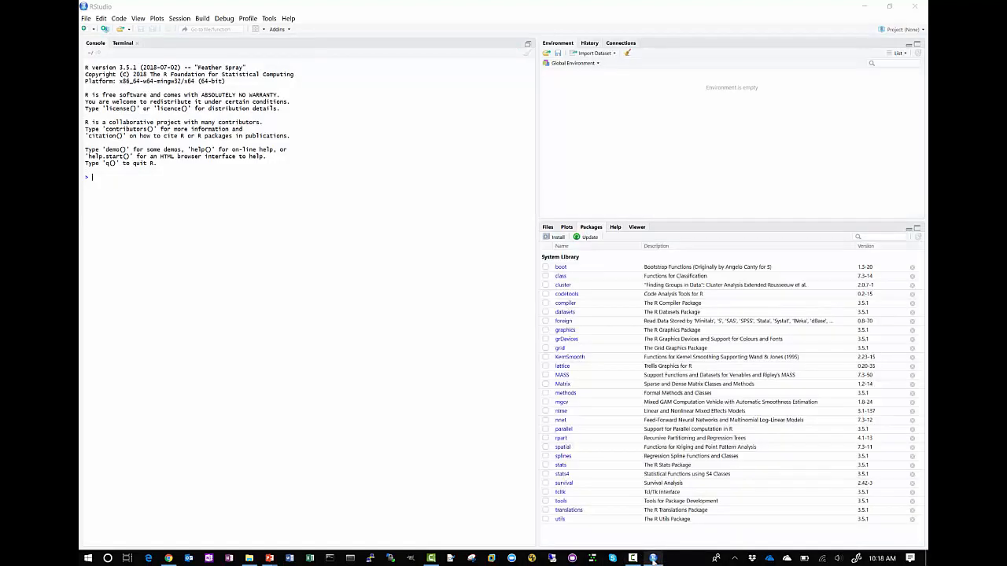
right_click(652, 558)
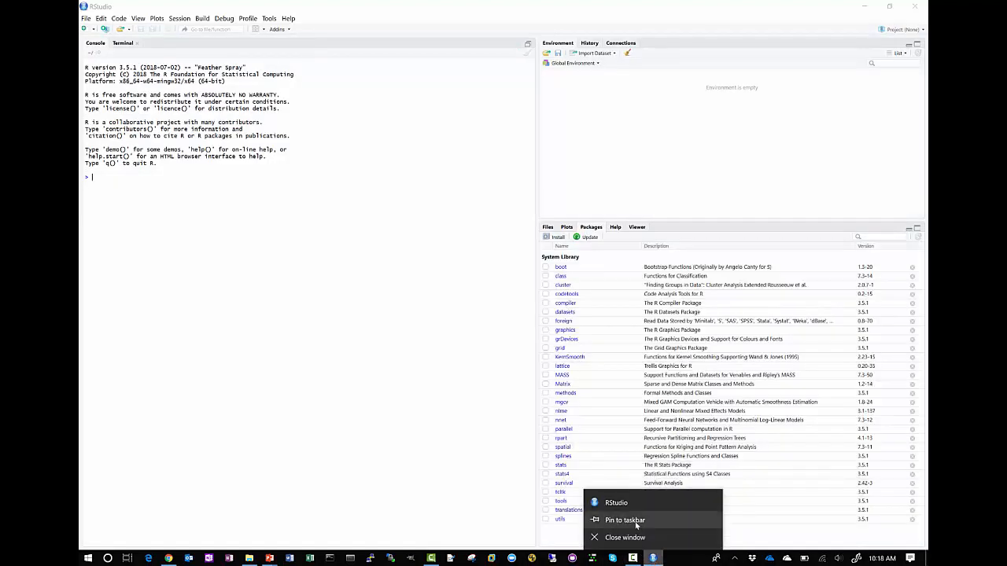
left_click(636, 523)
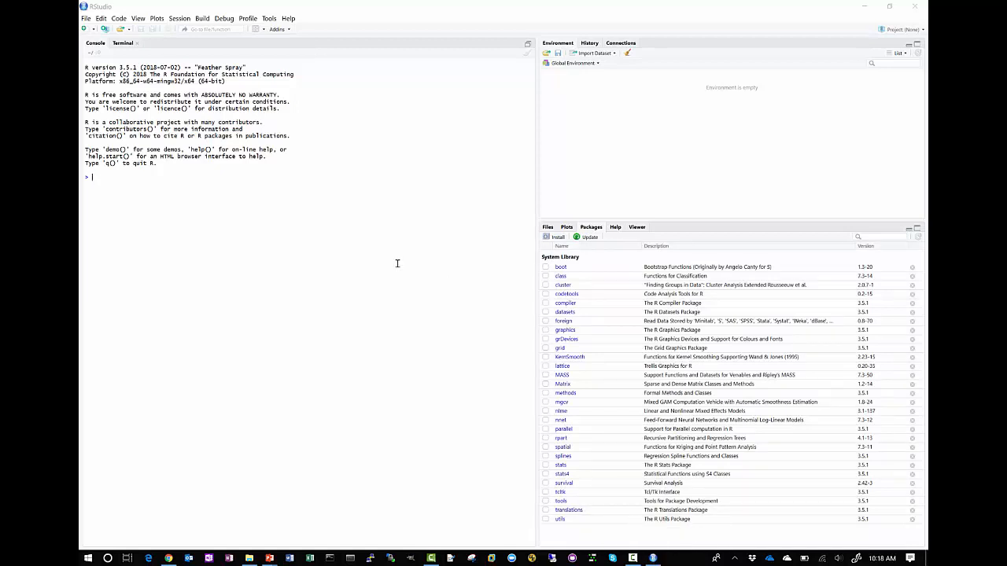
Step: Enter the command print ("Hello World!") in the RStudio console
left_click(292, 205)
type("print (\"Hello W")
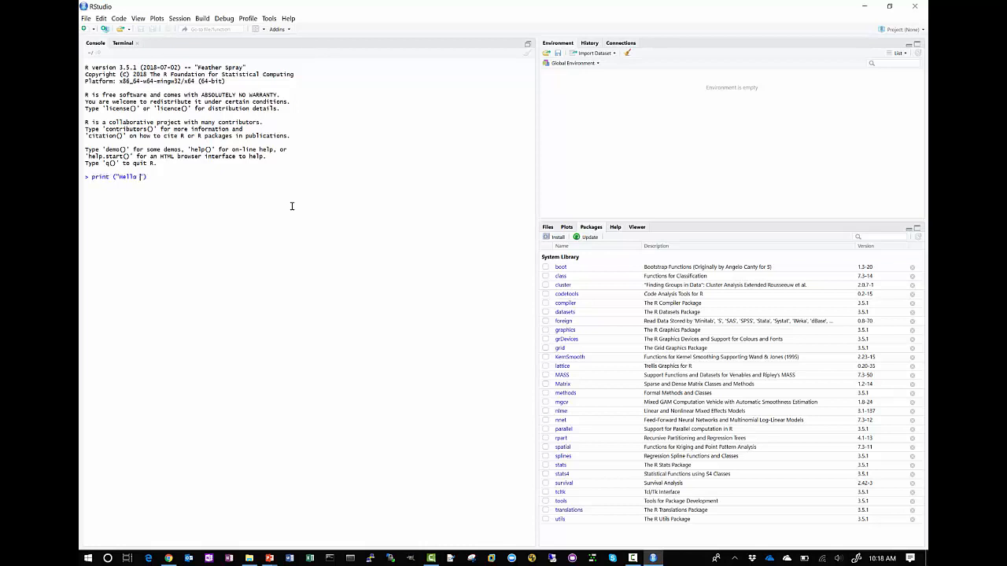
type("orld!")
Step: Advance the Overview slide to the Packages for R for Data Science bullet and switch to the R for Data Science website in Chrome
key("alt+Tab")
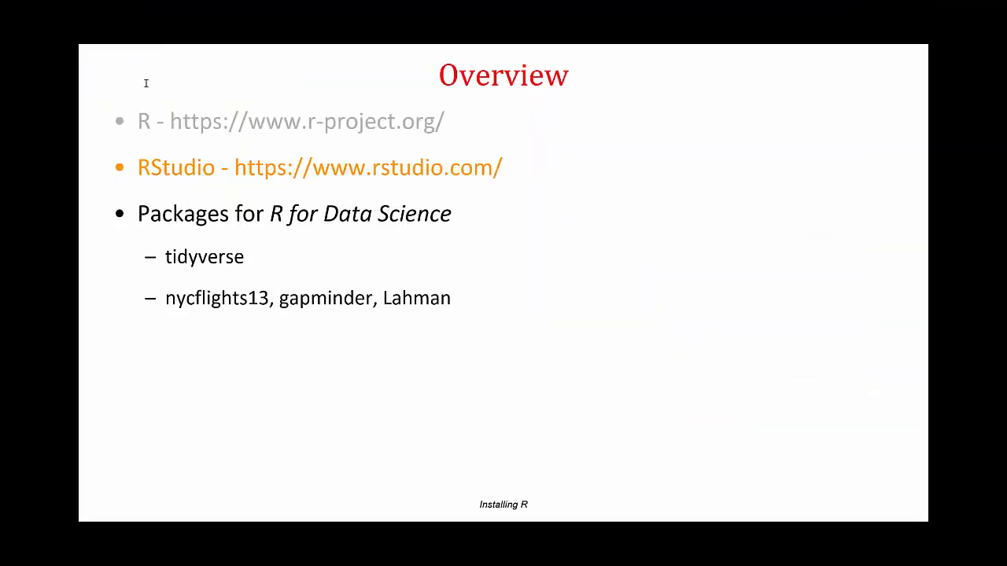
key("Right")
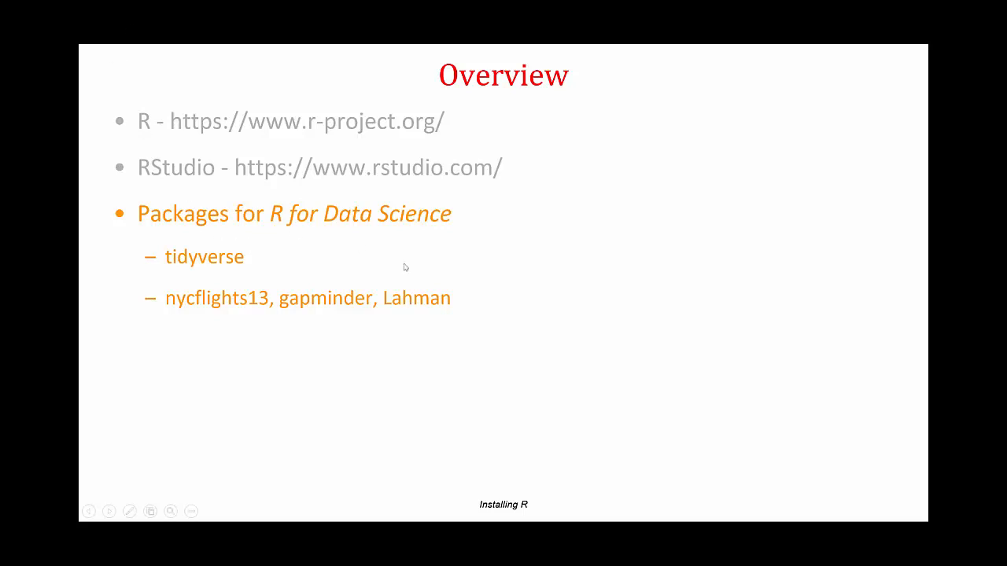
key("alt+Tab")
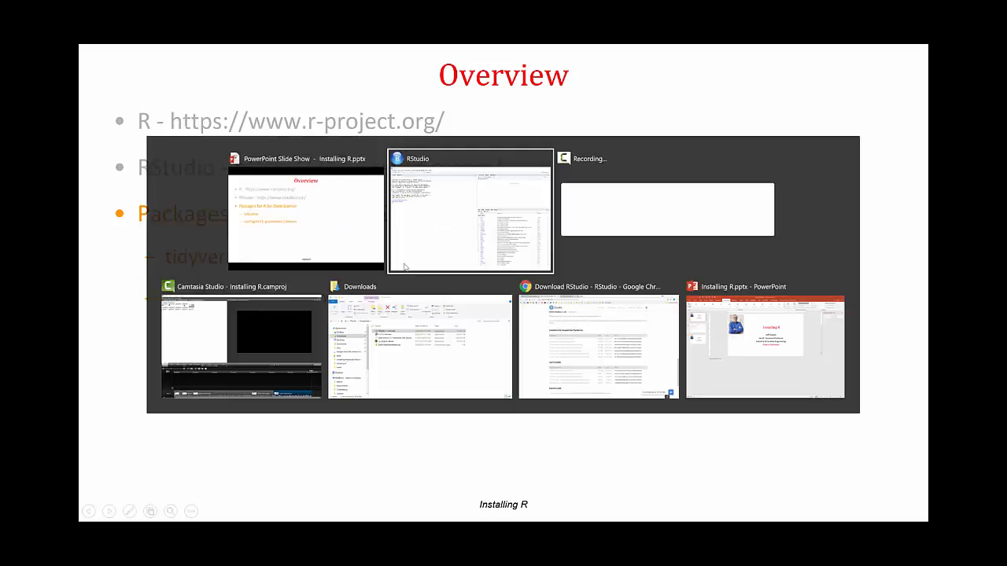
key("alt+Tab")
key("alt+Tab")
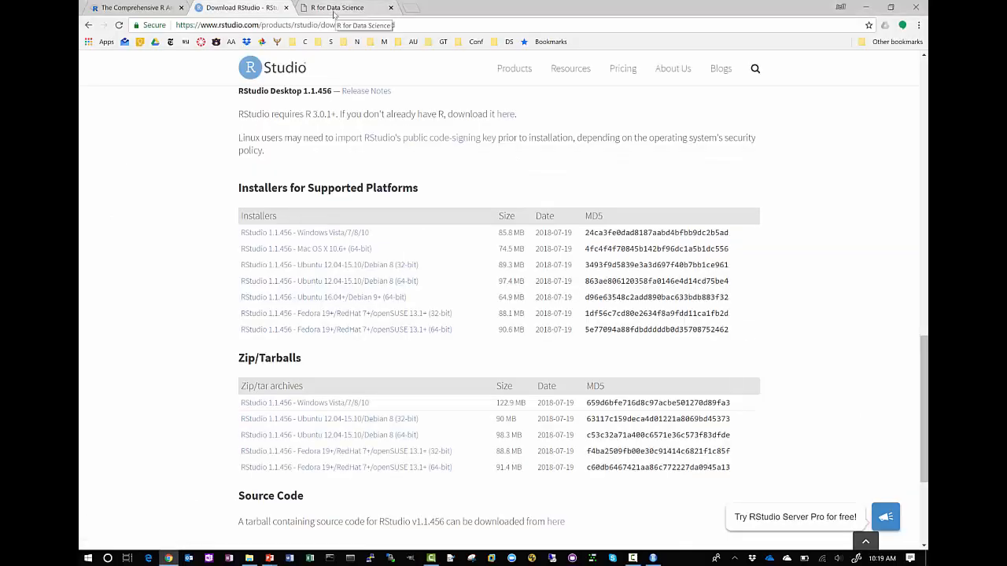
left_click(331, 9)
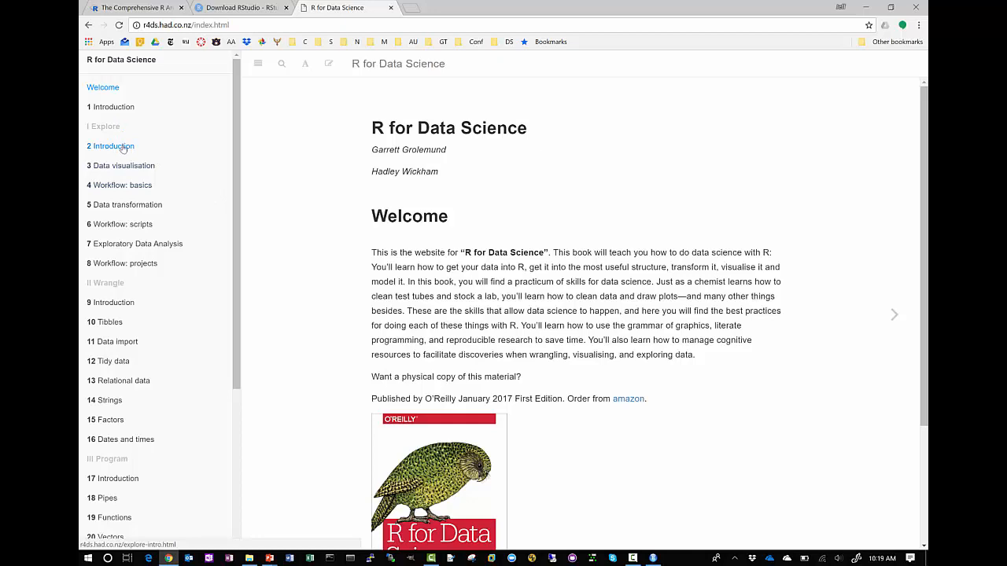
Step: Open section 1.4 Prerequisites in the book's Introduction chapter and look through its R and RStudio requirements
left_click(113, 115)
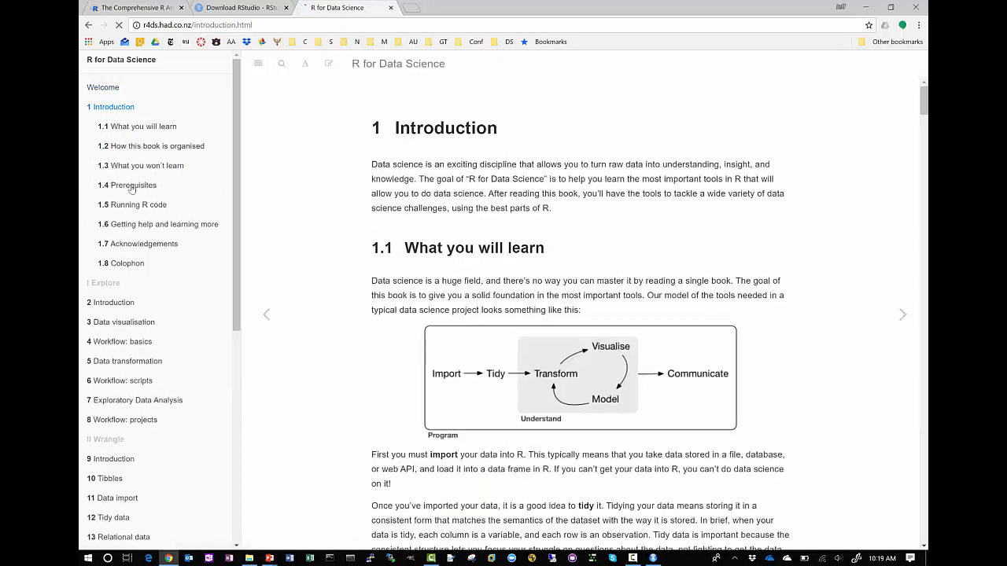
left_click(132, 187)
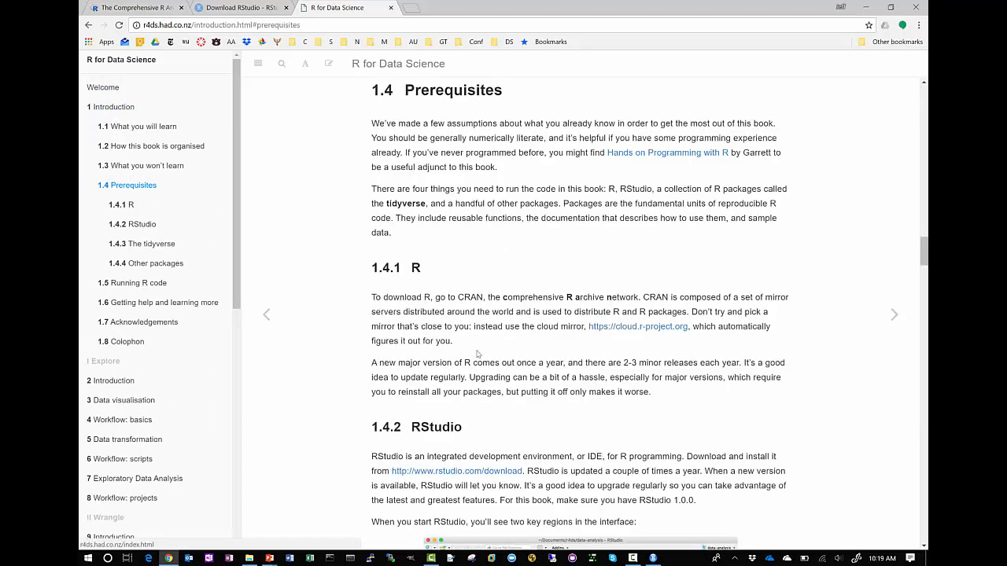
scroll(479, 354, "down", 2)
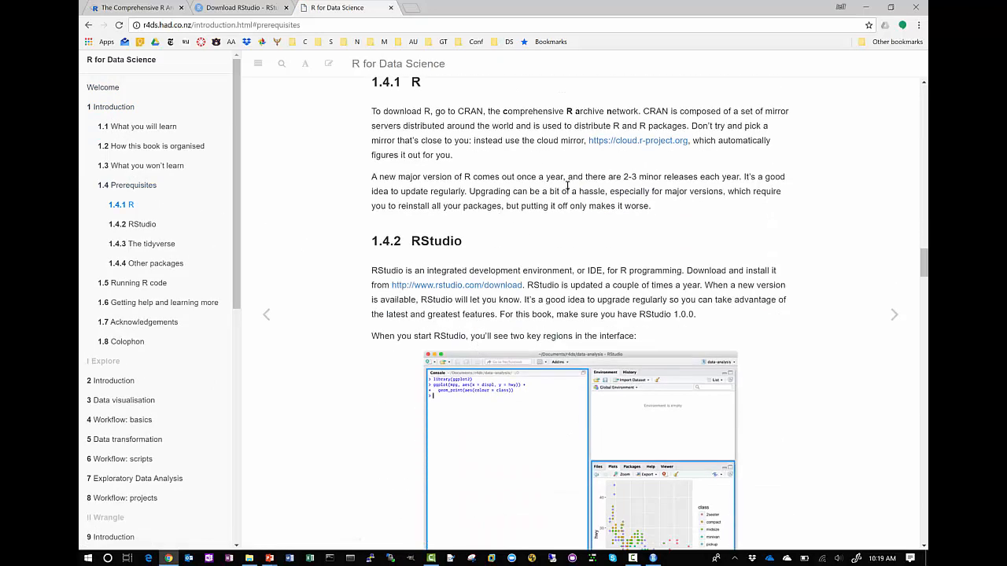
Step: Look through sections 1.4.3 The tidyverse and 1.4.4 Other packages for the package installation and loading commands
scroll(480, 201, "down", 8)
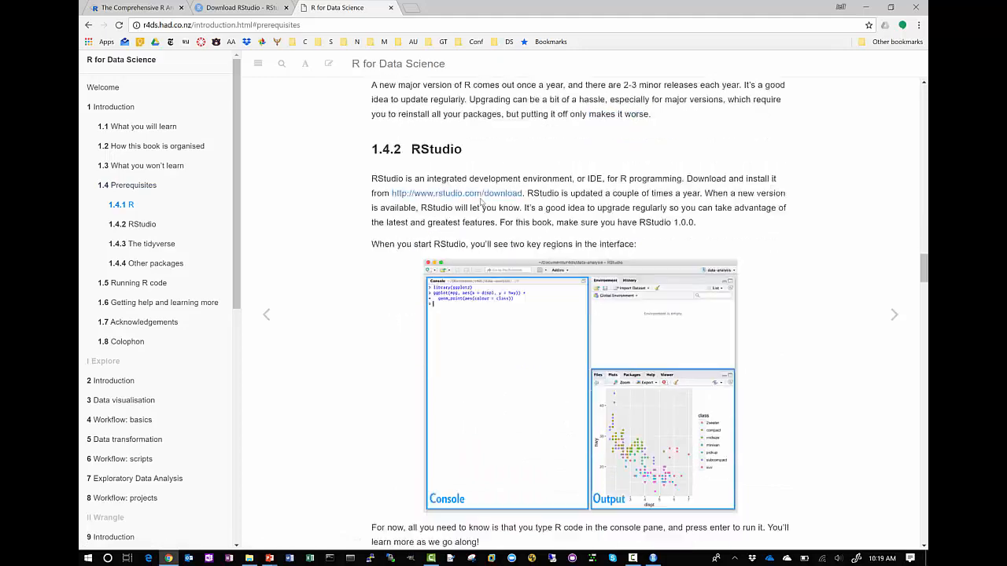
scroll(482, 202, "down", 1)
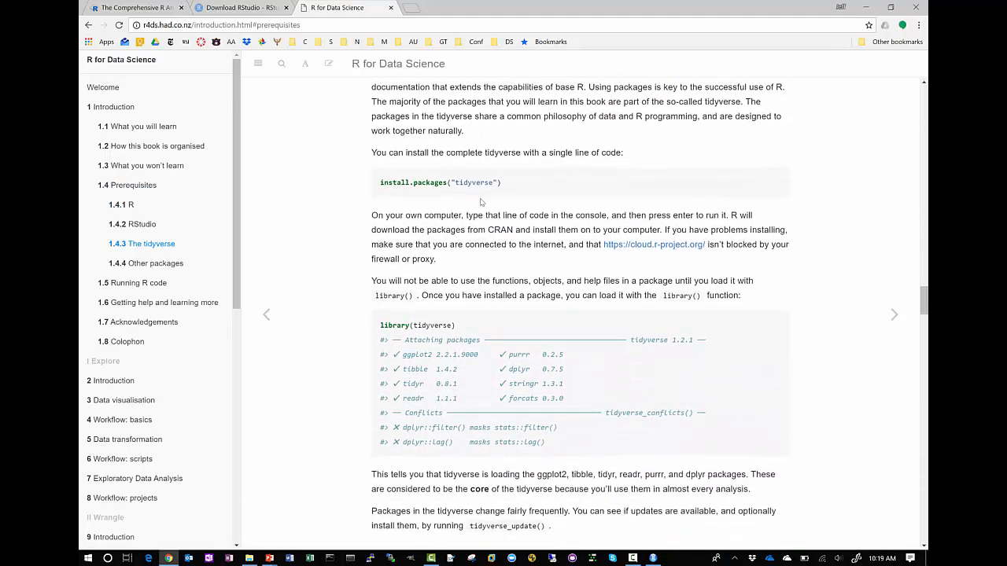
scroll(464, 220, "up", 1)
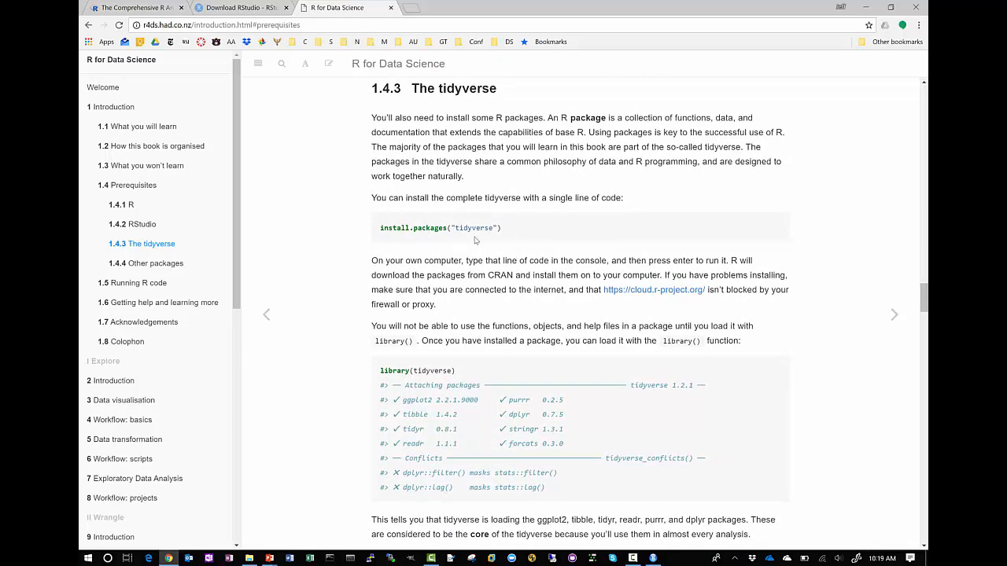
scroll(471, 244, "down", 2)
scroll(475, 243, "down", 2)
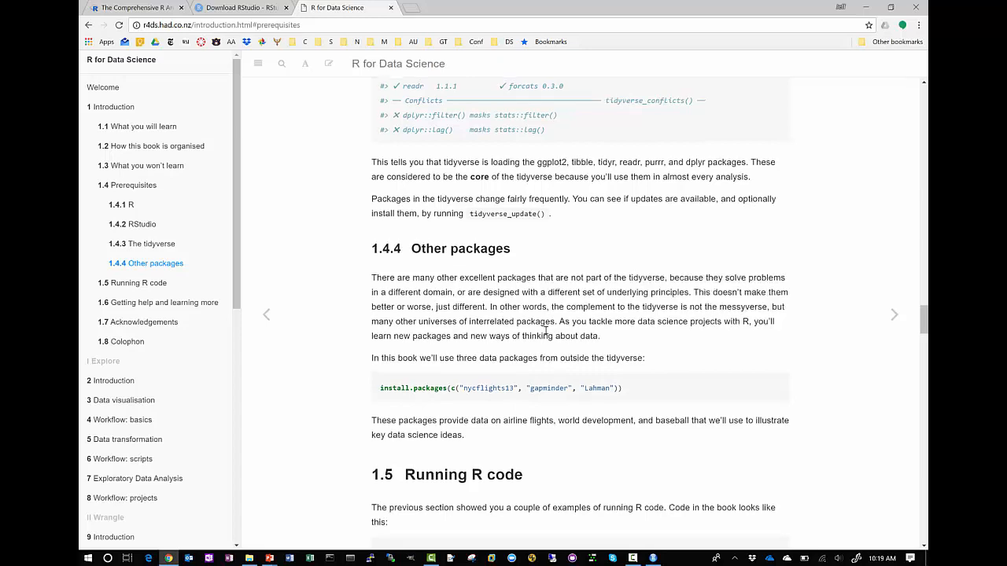
scroll(545, 330, "up", 2)
scroll(545, 331, "up", 1)
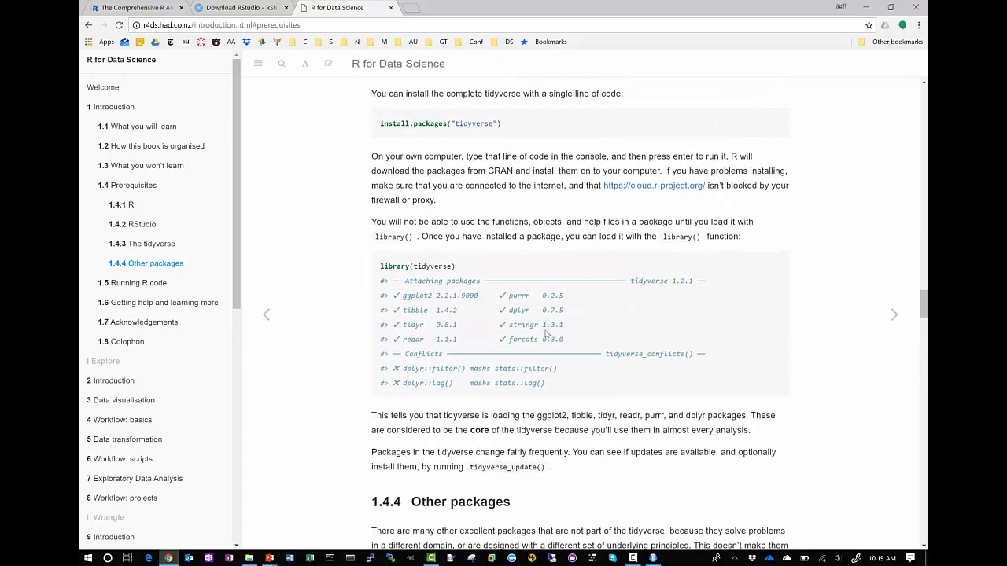
Step: Switch to RStudio and install the tidyverse by running install.packages("tidyverse") in the console
key("alt+Tab")
key("alt+Tab")
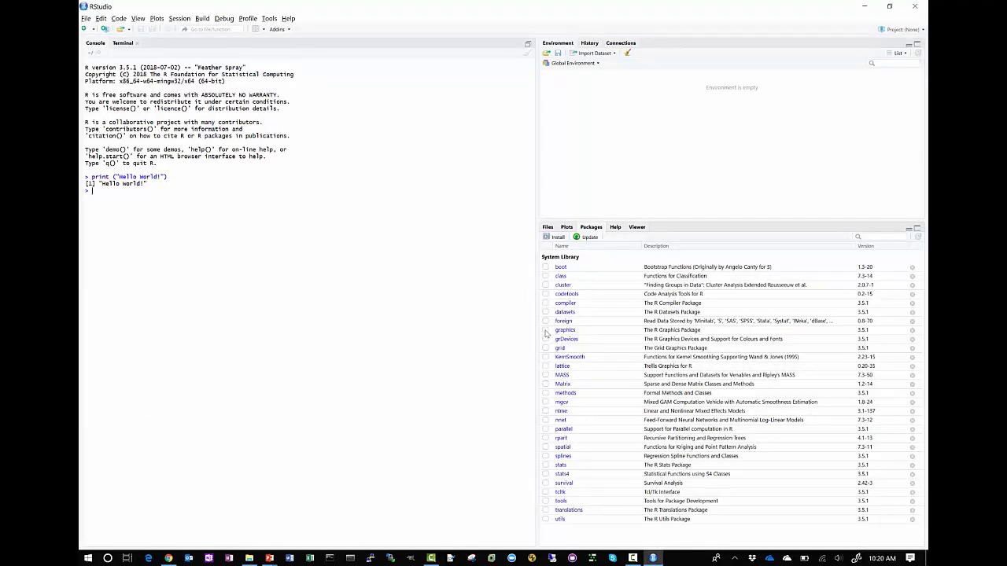
type("install.pac")
key("Tab")
type("\"tidyver")
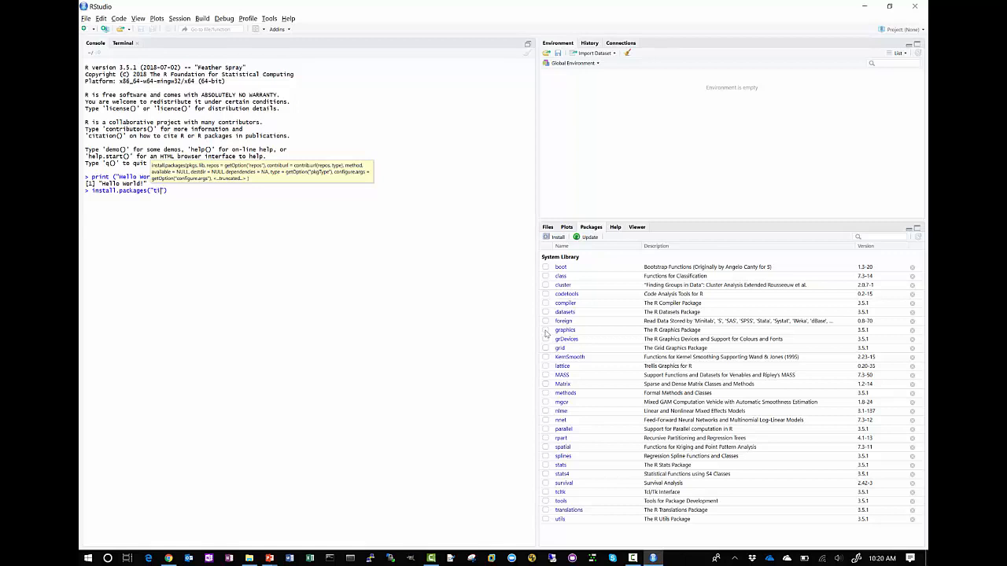
type("se")
key("End")
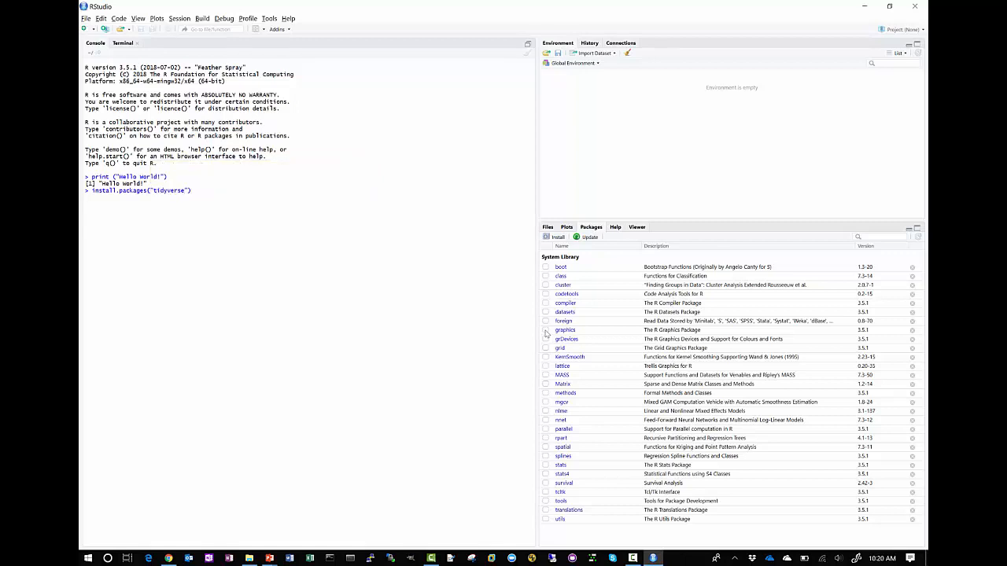
key("Return")
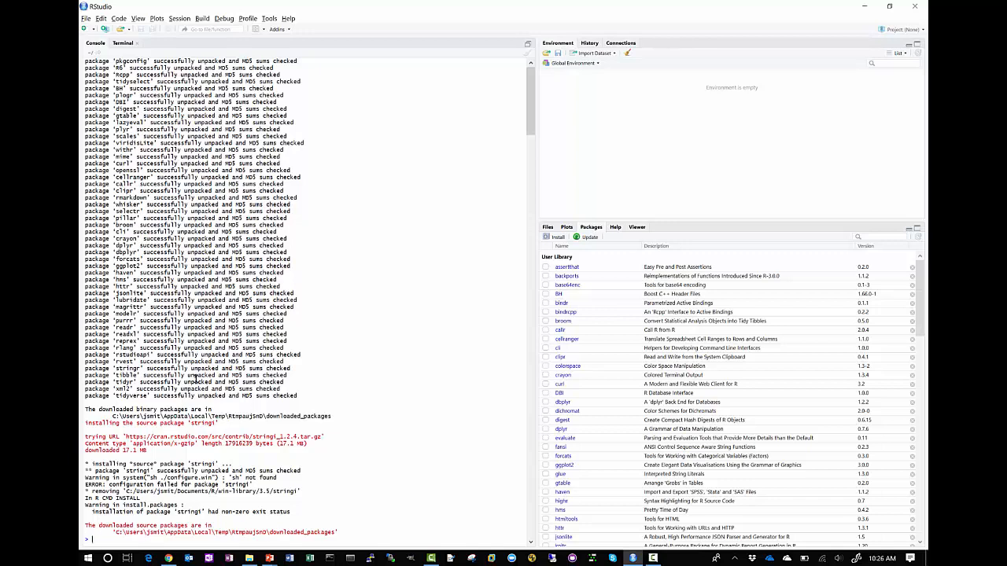
Step: Try to load the tidyverse by running library(tidyverse) in the console
type("library(")
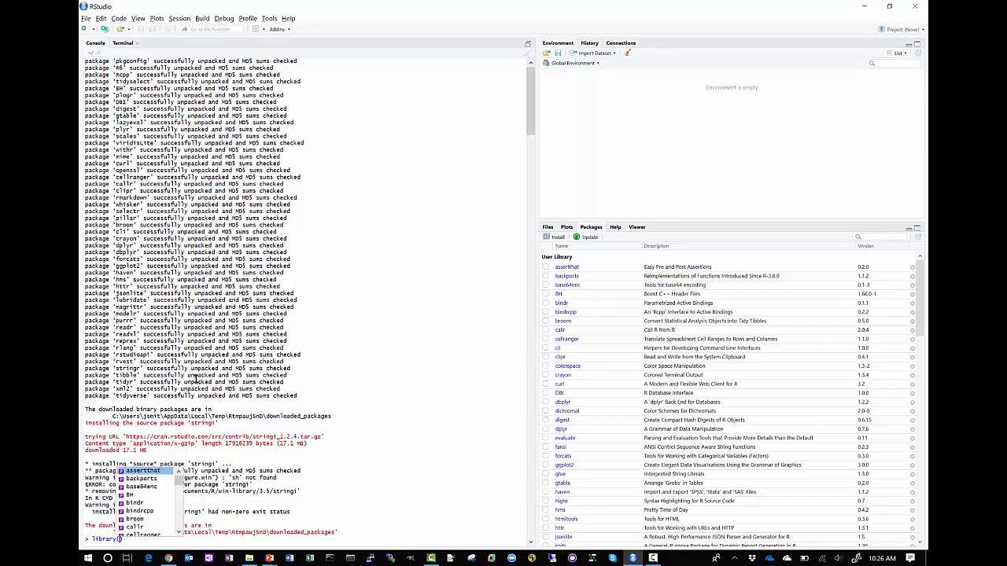
type("tidy")
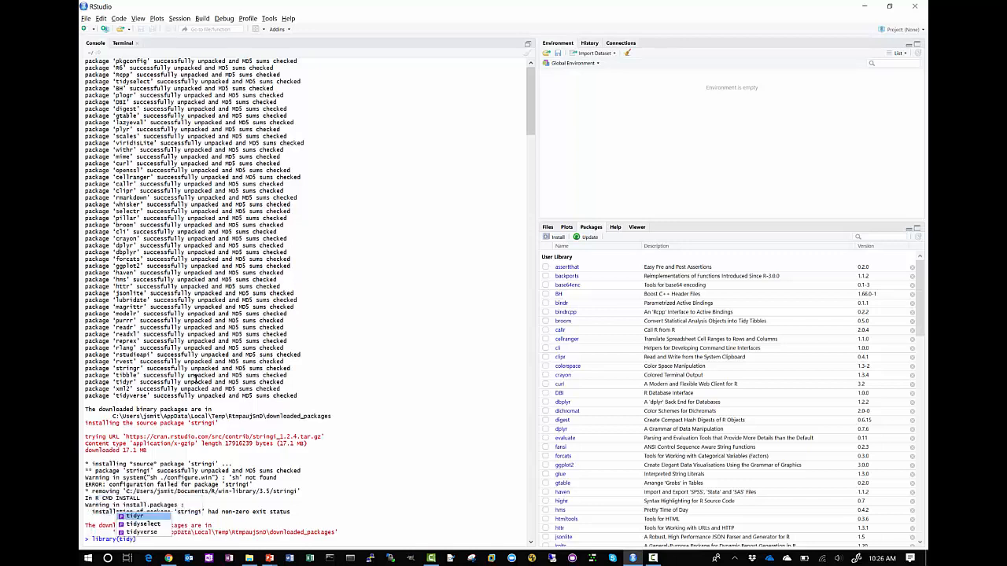
key("Down")
key("Down")
key("Return")
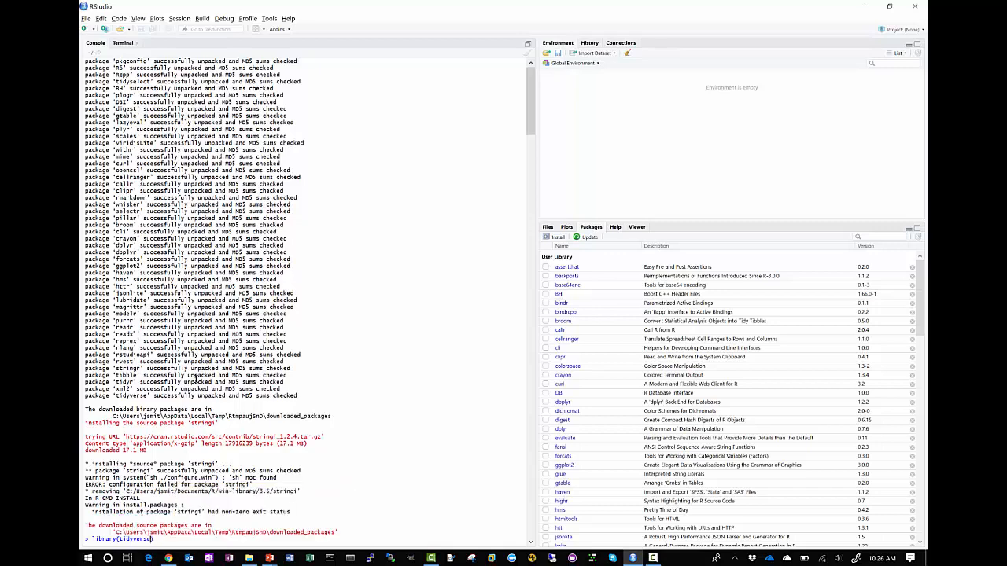
key("Return")
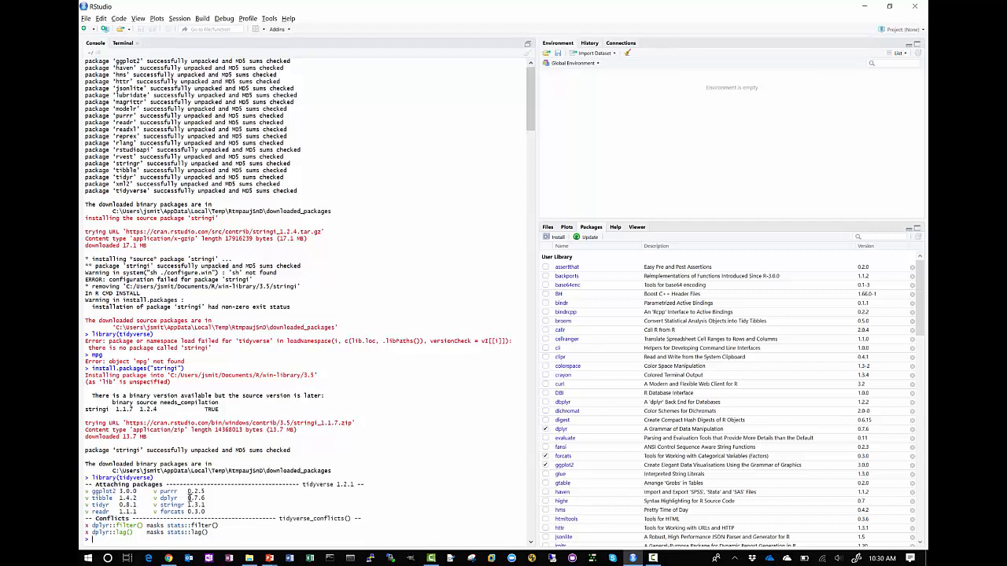
Step: Display the mpg data set in the console and switch to the Overview slide in the PowerPoint slide show
type("mpg")
key("Return")
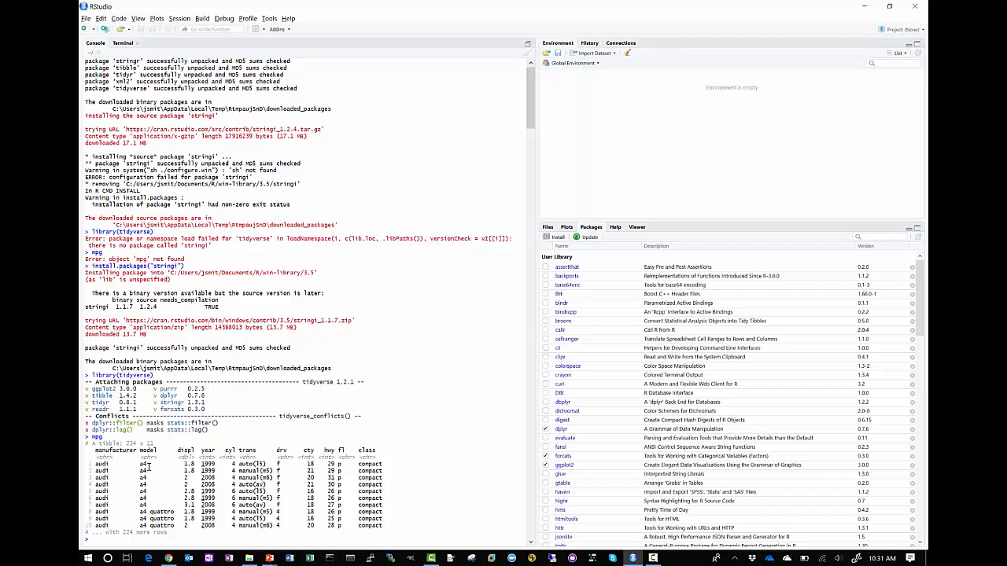
key("alt+Tab")
key("alt+Tab")
key("alt+Tab")
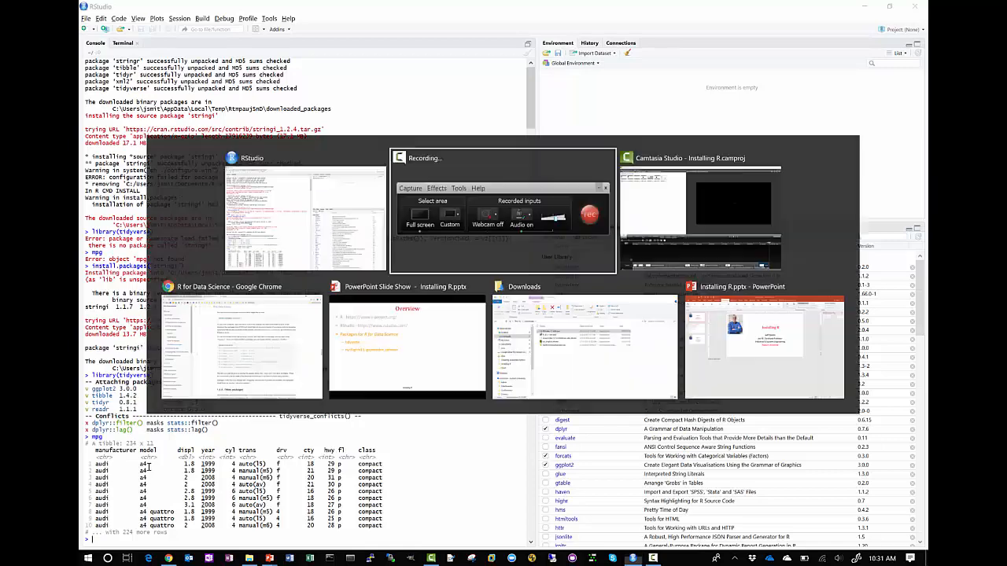
key("alt+Tab")
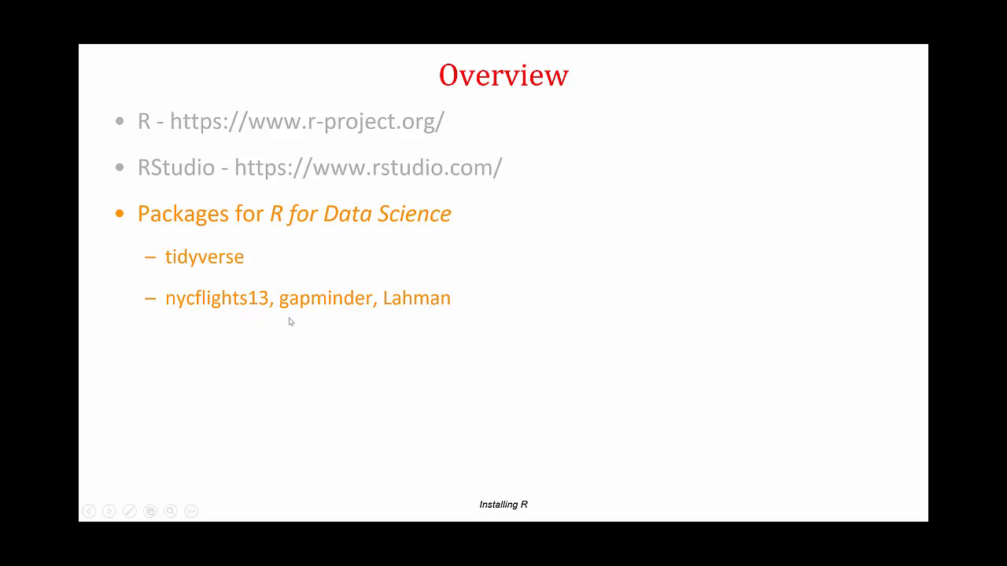
Step: Switch back to RStudio and install the data packages by running install.packages(c("nycflights13", "gapminder", "Lahman"))
key("alt+Tab")
key("alt+Tab")
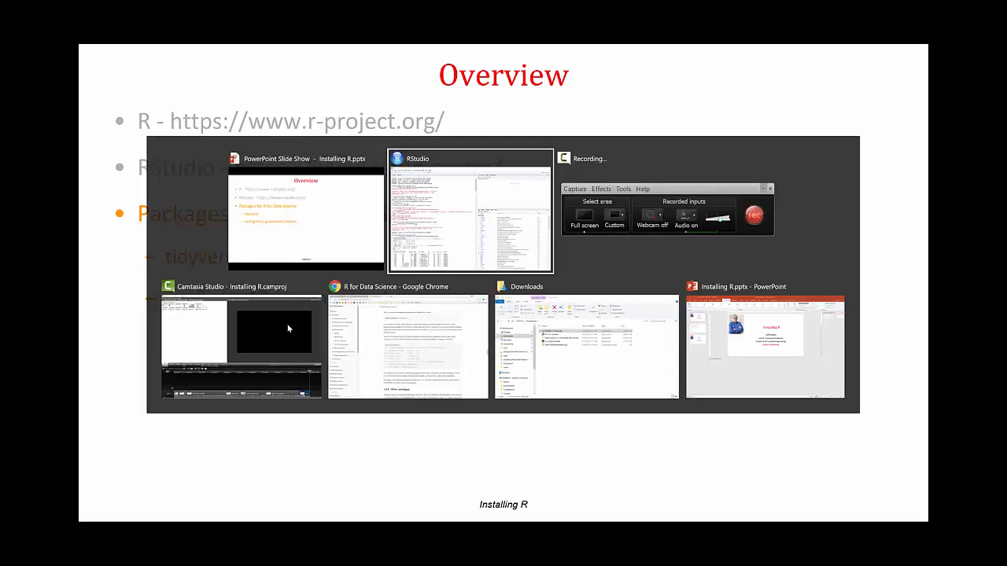
key("alt+Tab")
key("alt+Tab")
key("alt+Tab")
key("alt+Tab")
key("alt+Tab")
key("alt+Tab")
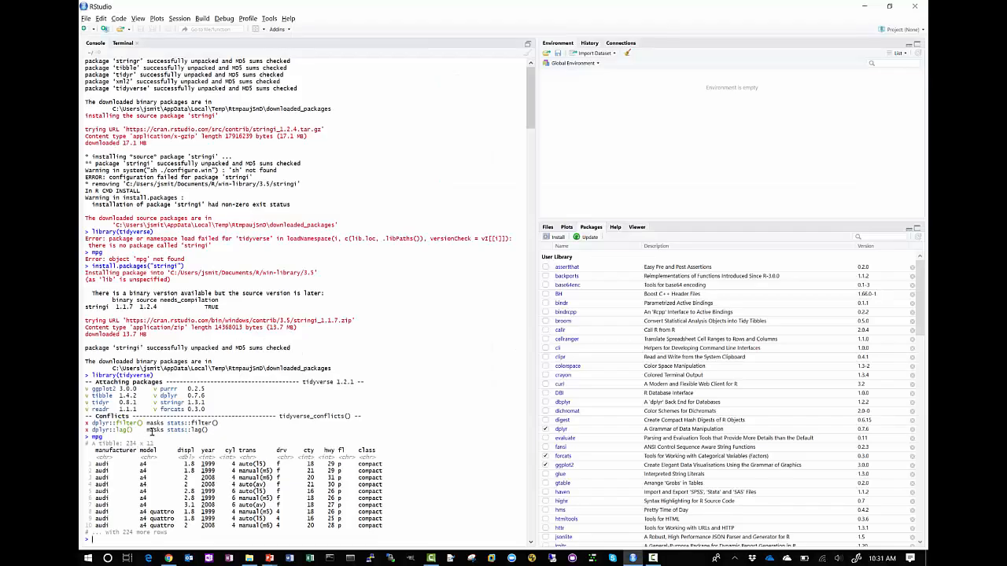
type("install.packages(")
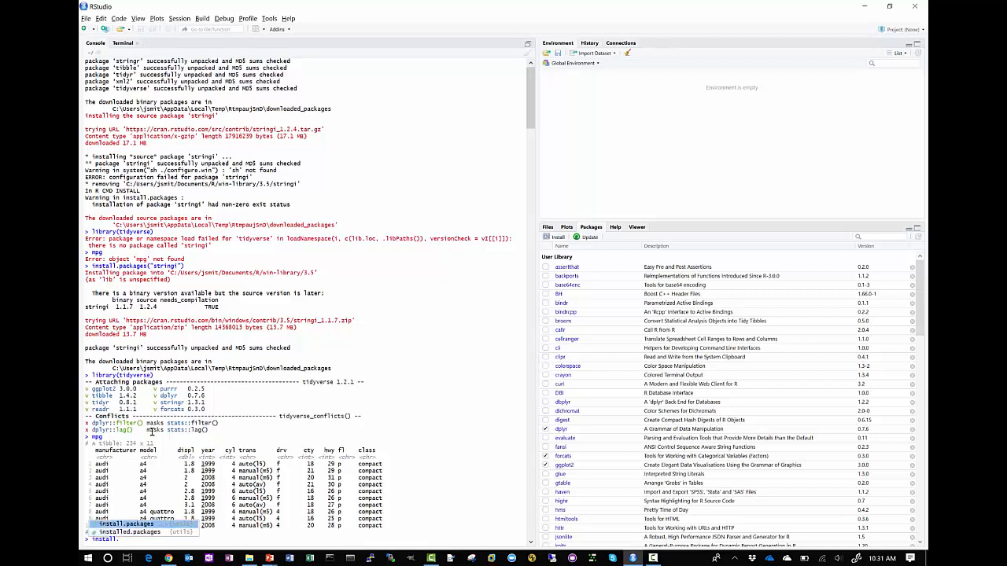
type("c")
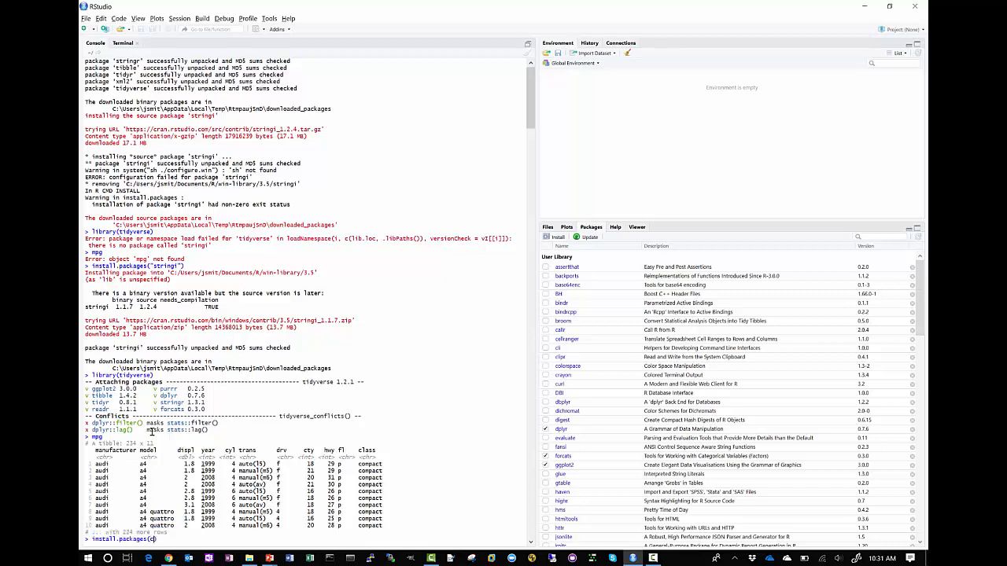
type("(\"nycflights13\", \"gapminder\", \"Lahman\")")
key("Return")
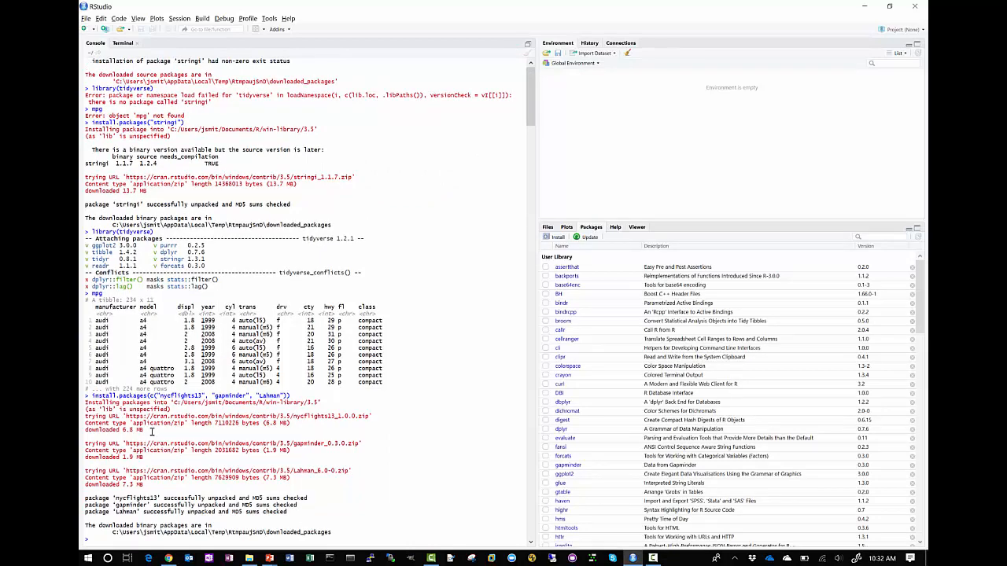
Step: Return to the PowerPoint slide show and advance from the Overview slide to the closing Installing R slide
key("alt+Tab")
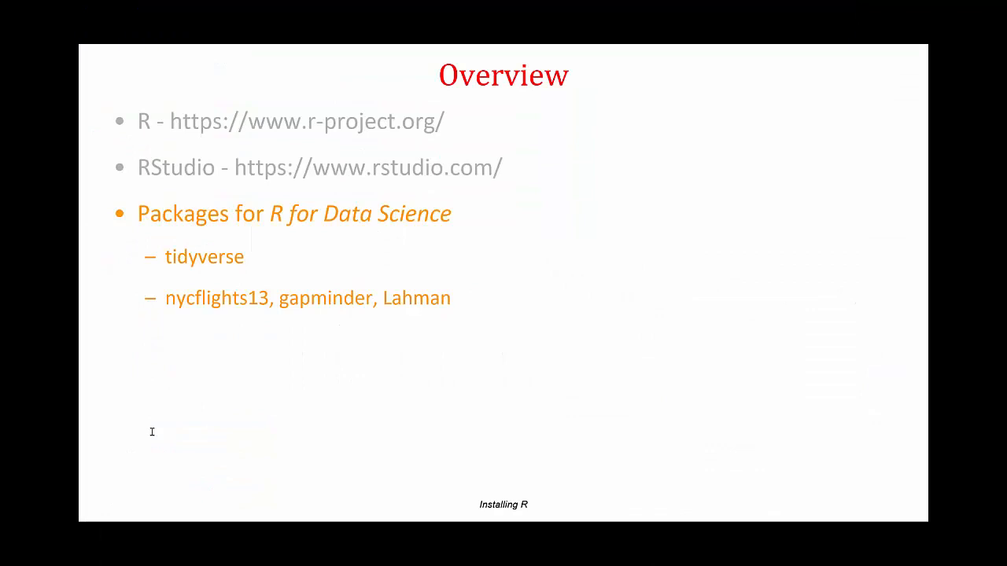
key("Right")
key("Right")
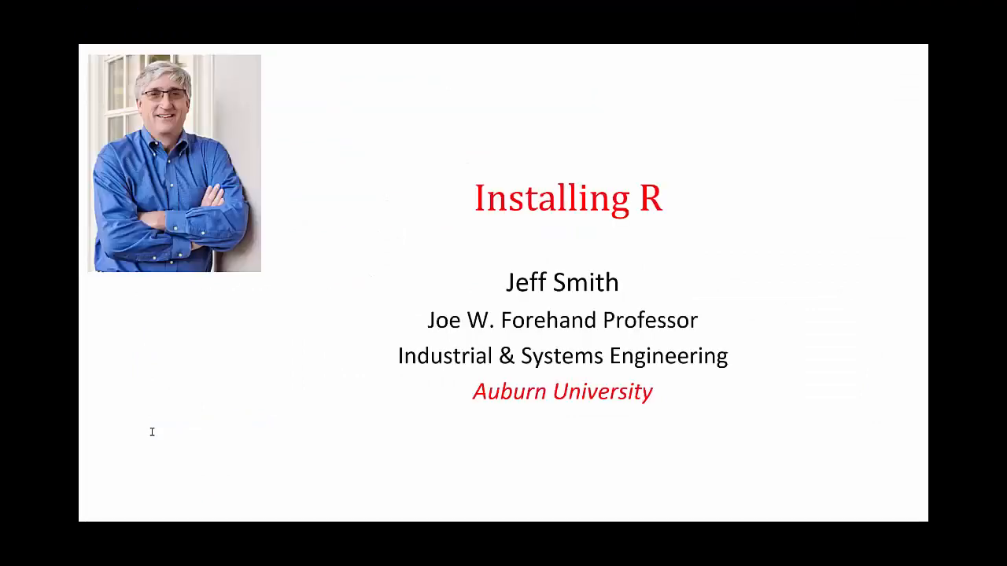